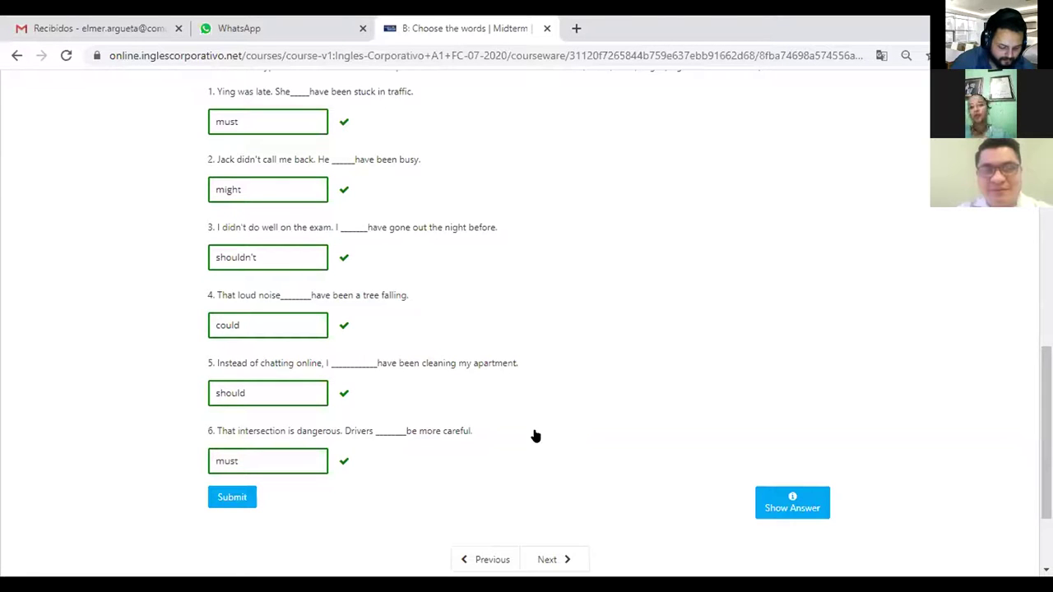
Look over the Part II modal answers, go on to exercise C: Type the words, and review its Part I answers
scroll(534, 435, up, 1)
scroll(534, 436, up, 3)
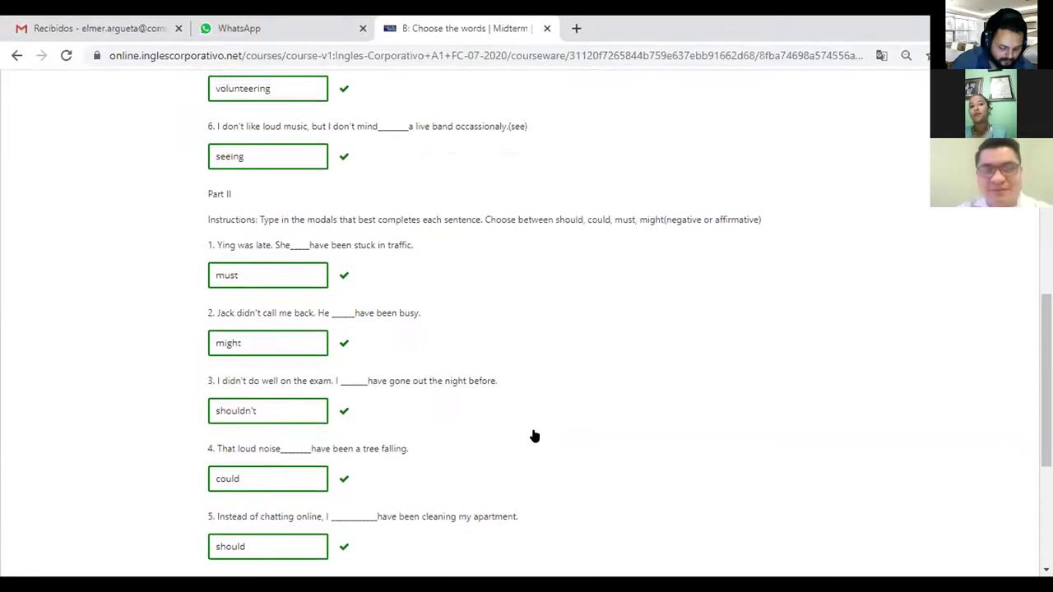
scroll(529, 435, down, 5)
click(547, 429)
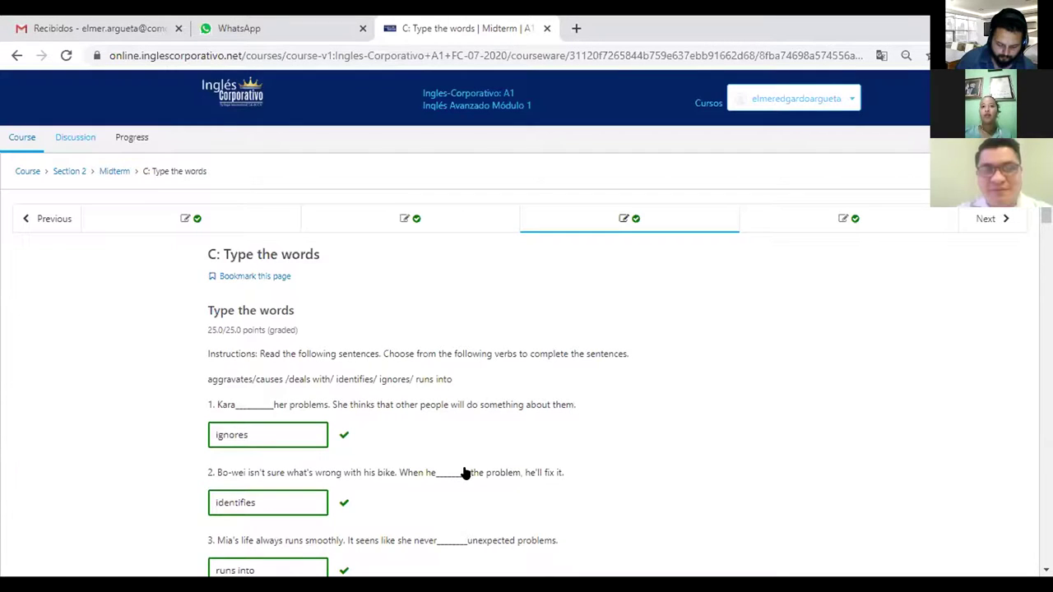
scroll(465, 473, down, 2)
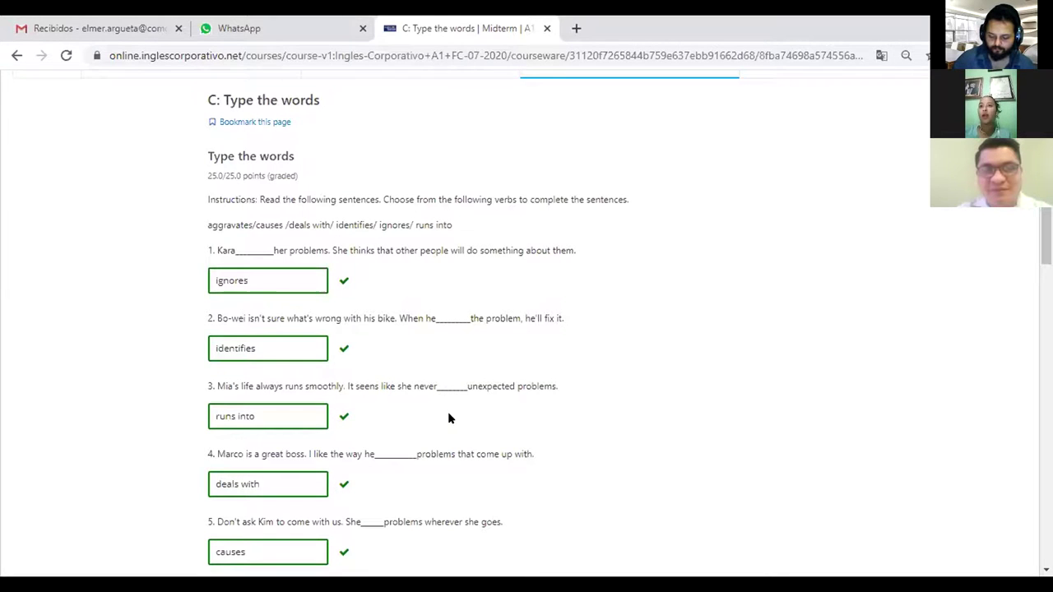
scroll(449, 418, down, 1)
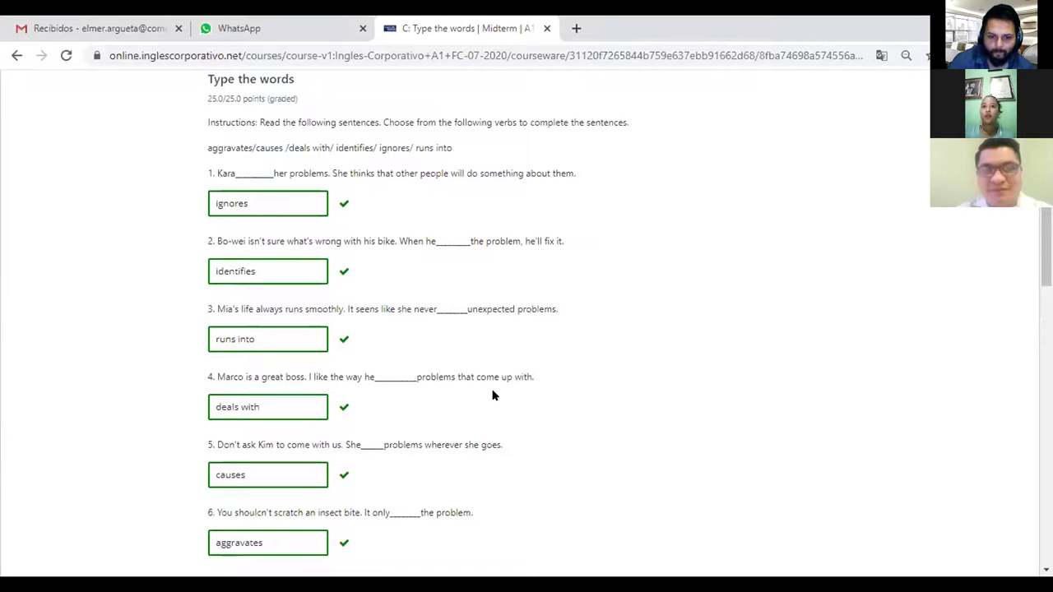
scroll(494, 395, up, 1)
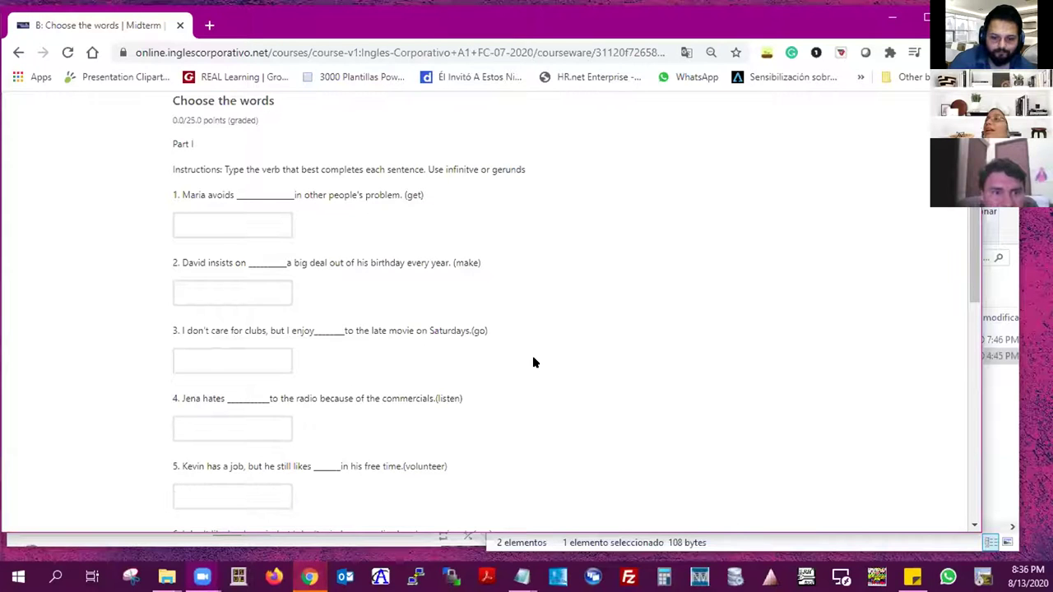
Answer Part I items 1 and 2 of exercise B: Choose the words with "getting" and "making"
scroll(533, 362, up, 1)
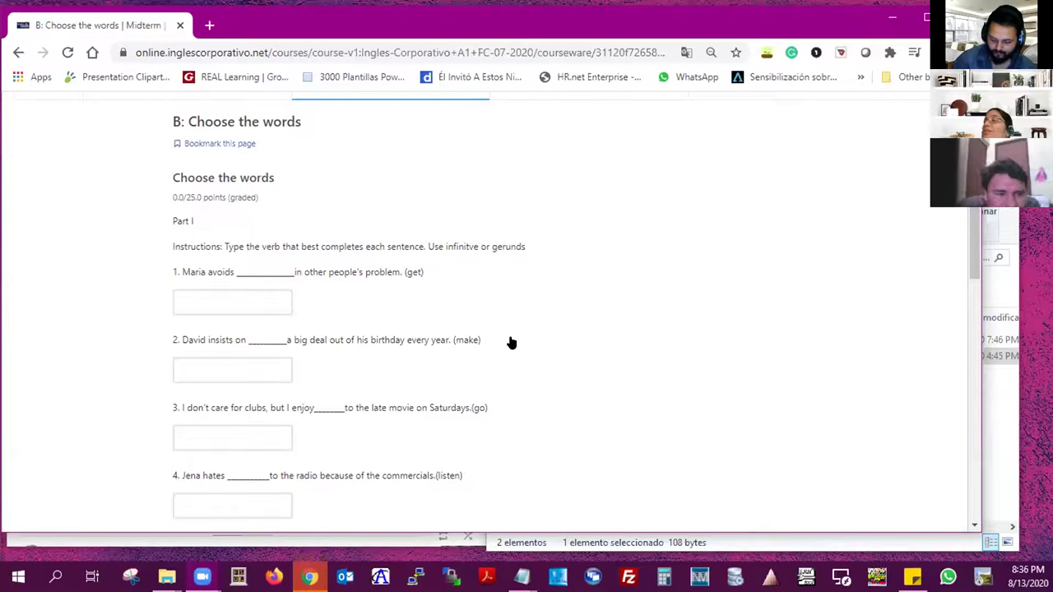
click(215, 303)
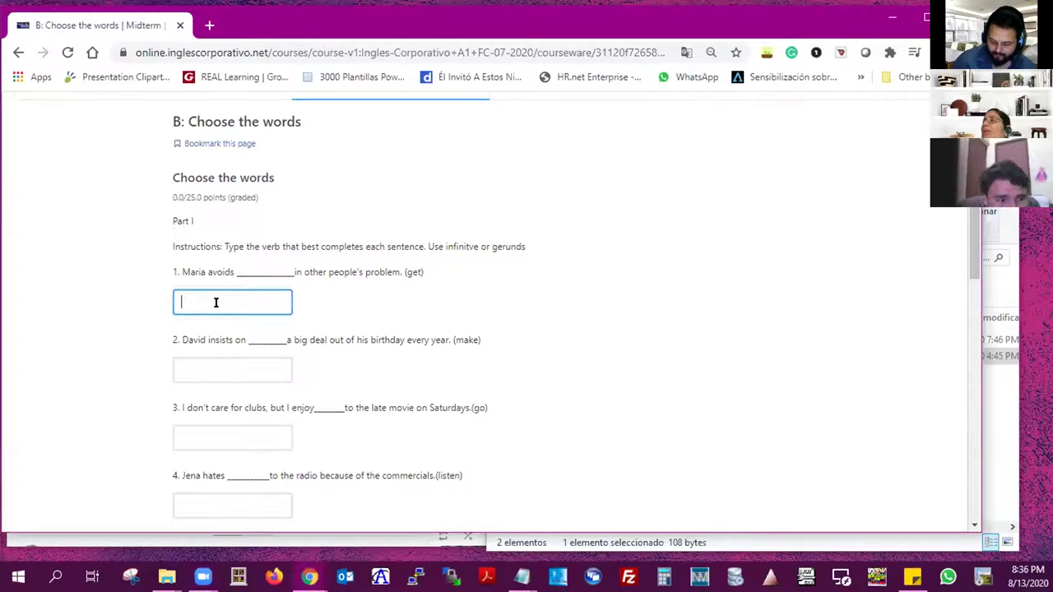
text(getting)
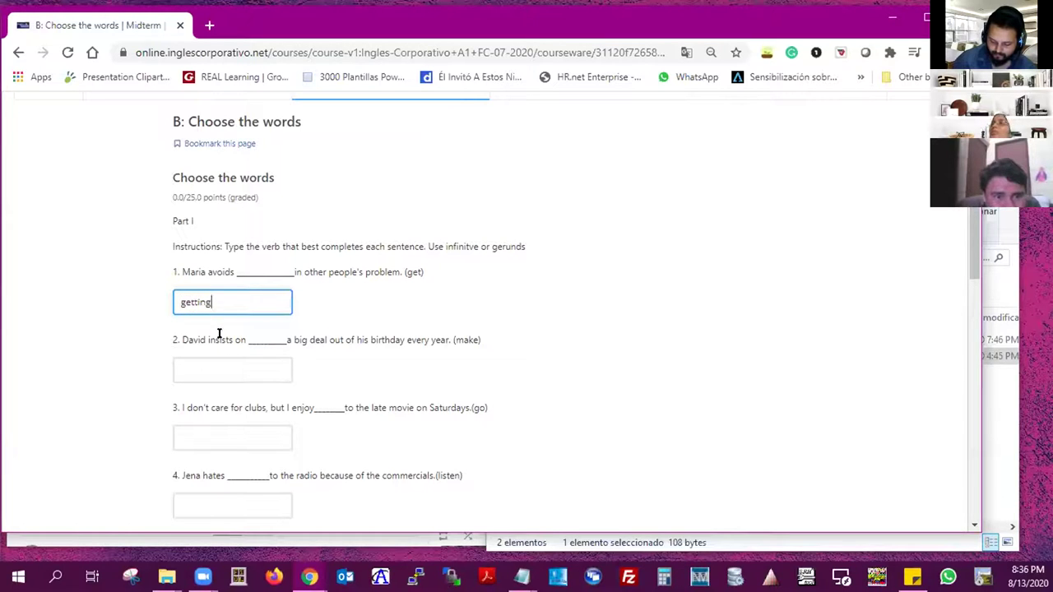
click(233, 369)
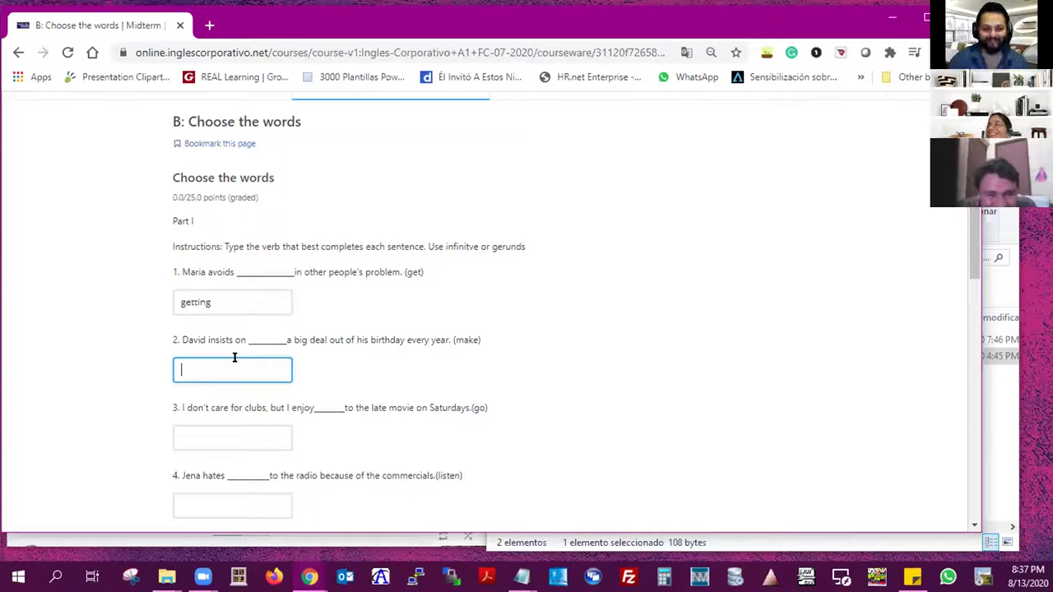
text(making)
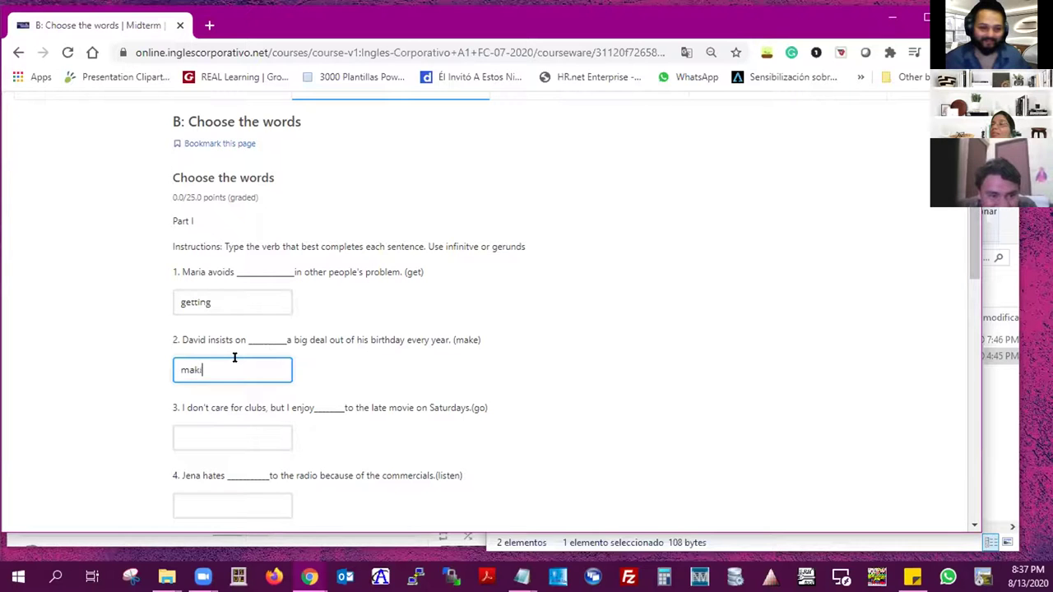
click(240, 429)
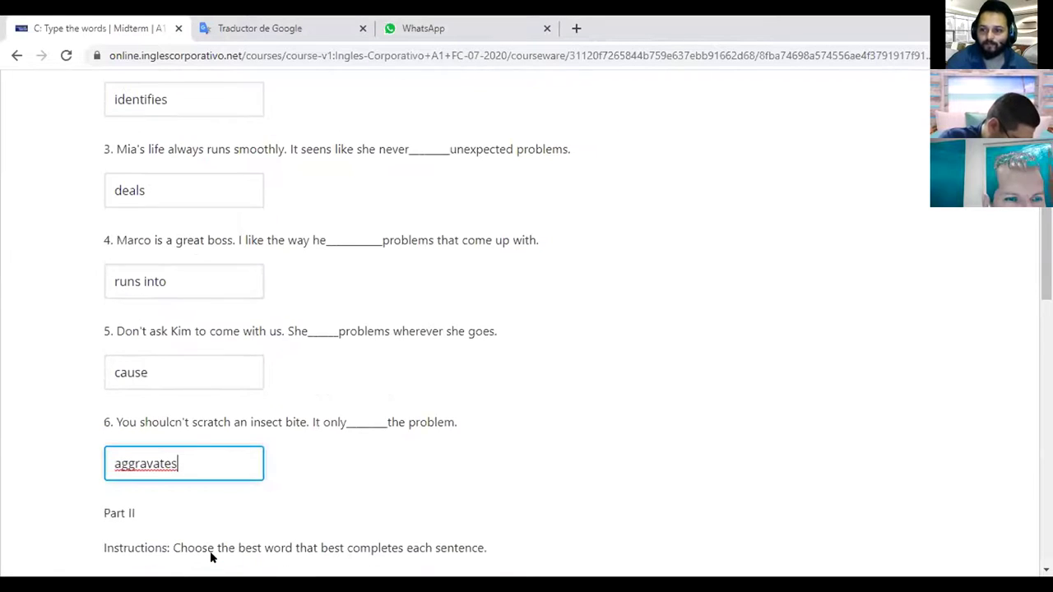
Answer Part II items 1 to 3 of exercise C with "know for a fact", "not sure" and "suspect"
scroll(211, 558, down, 4)
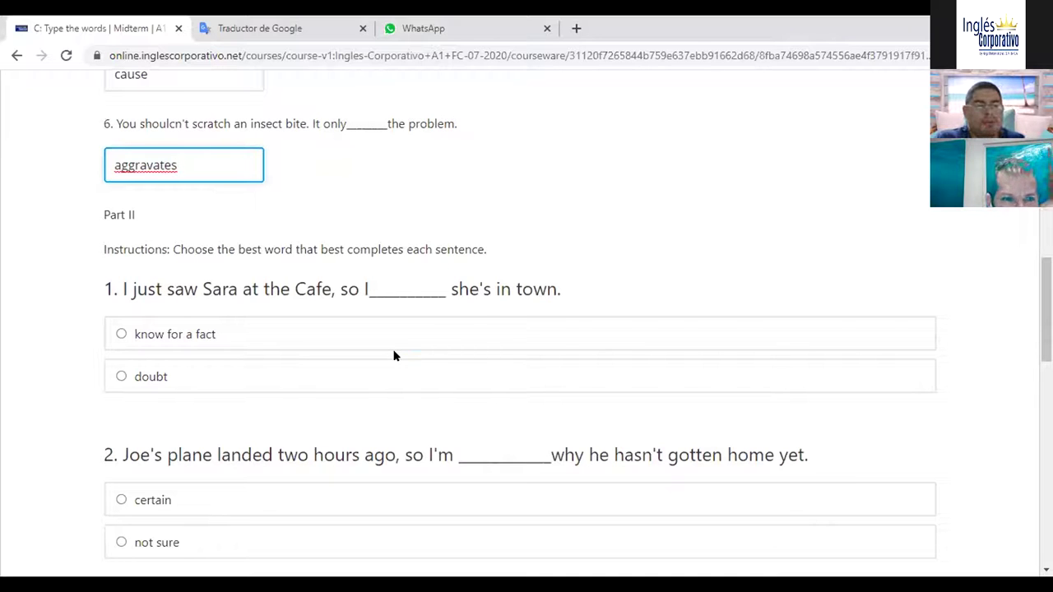
click(120, 337)
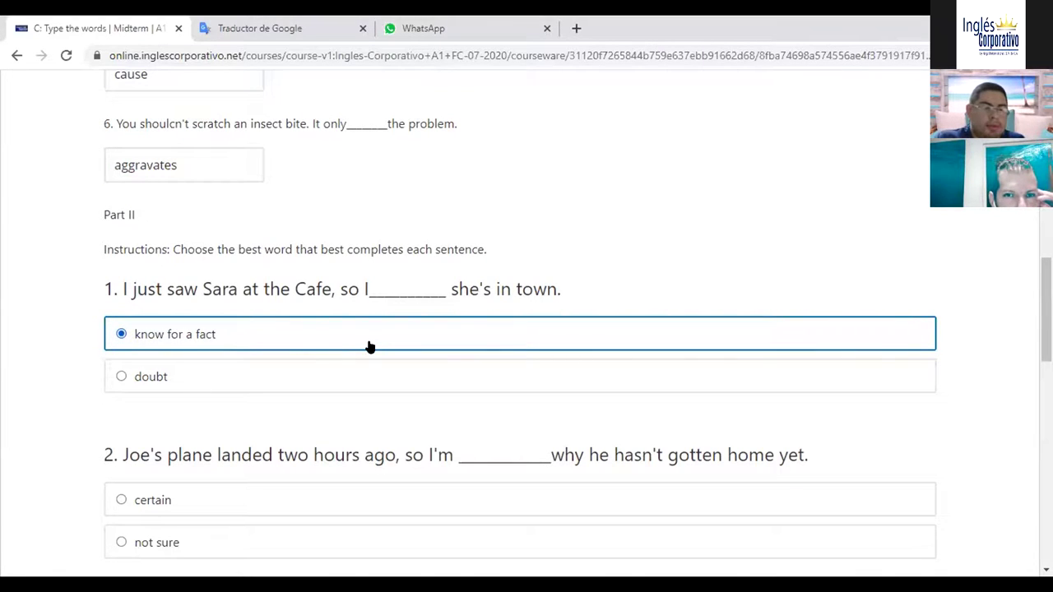
scroll(369, 347, down, 1)
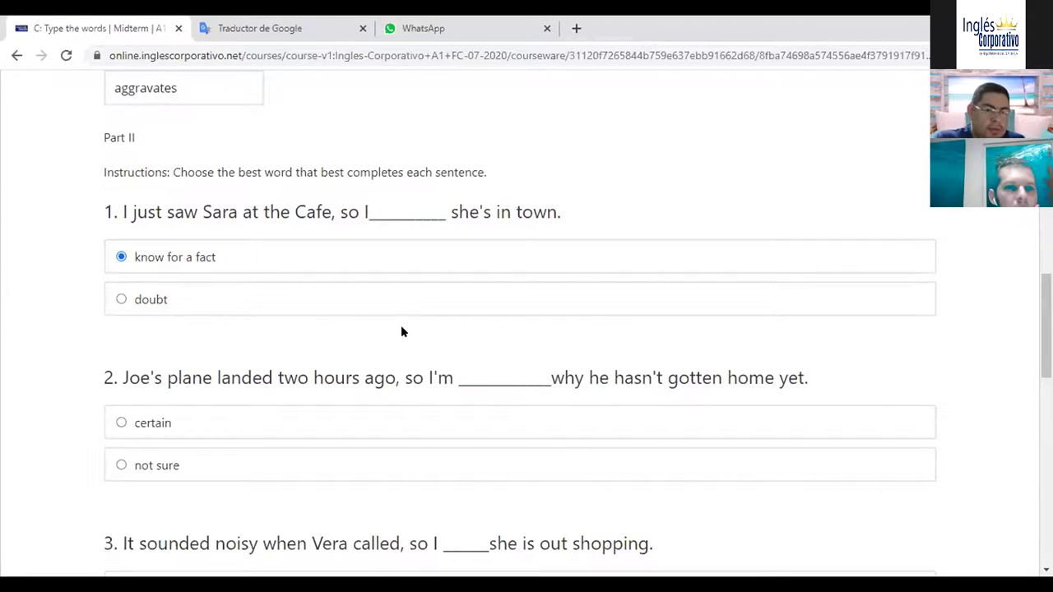
scroll(364, 344, down, 1)
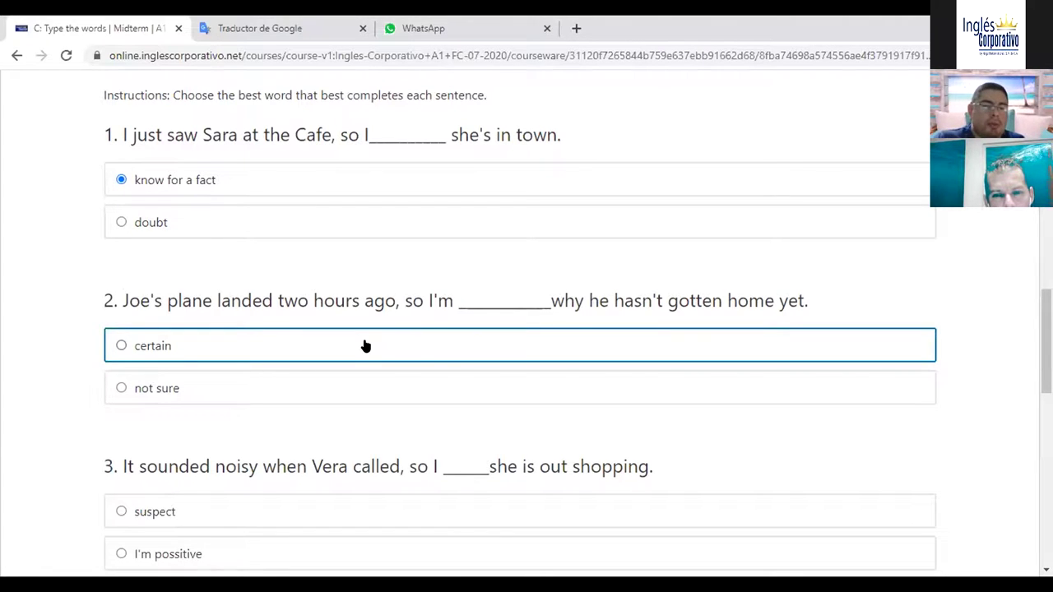
click(121, 388)
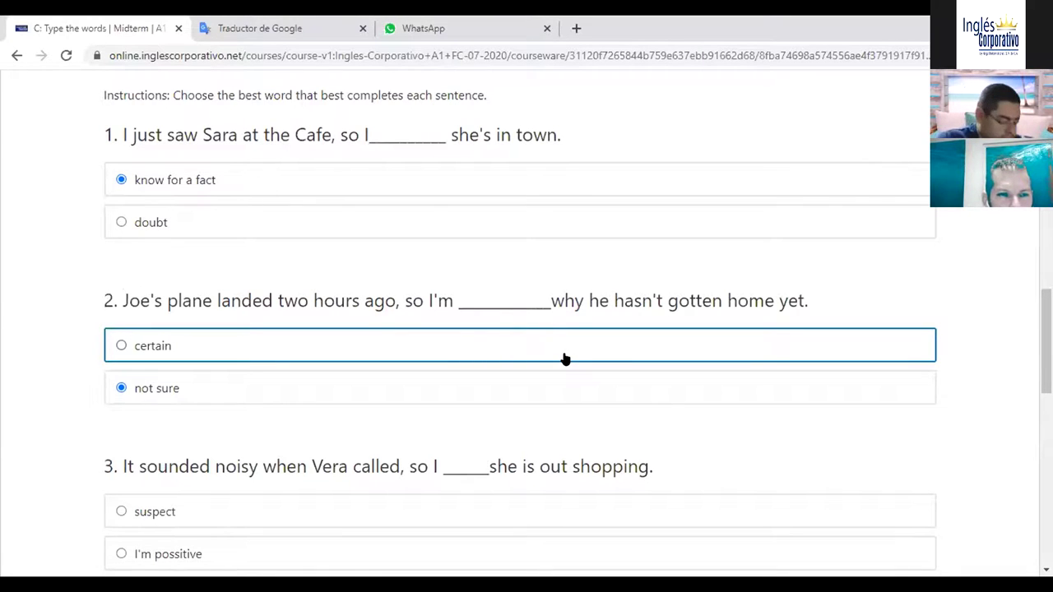
scroll(565, 359, down, 2)
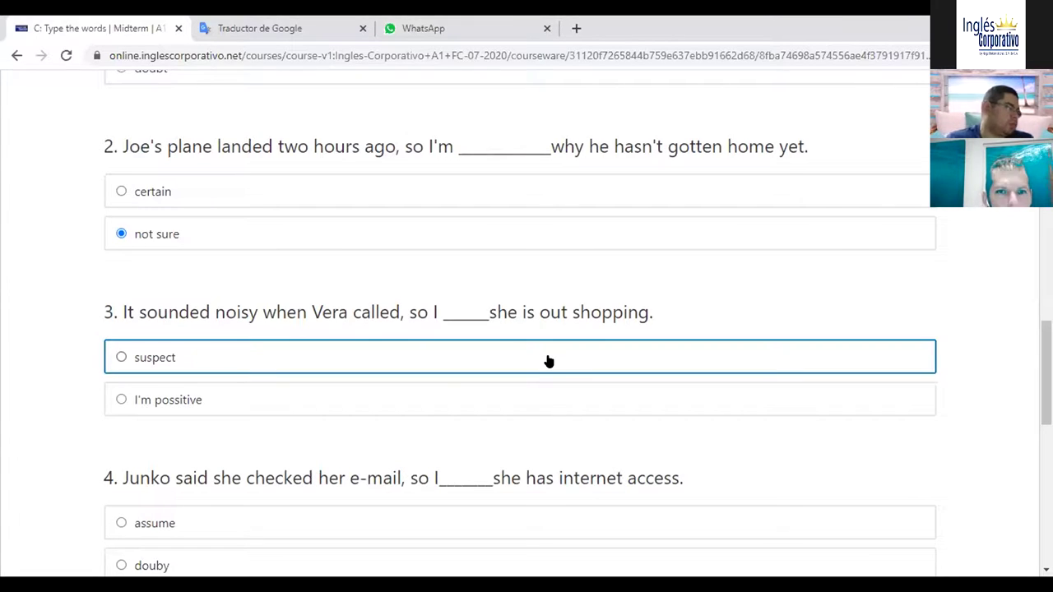
click(122, 358)
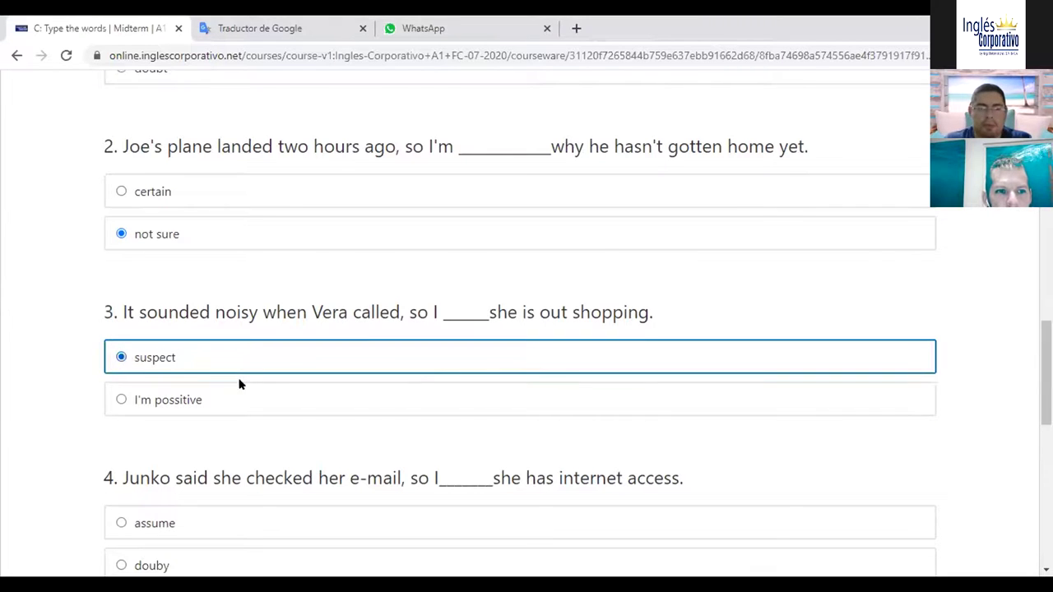
scroll(240, 384, down, 1)
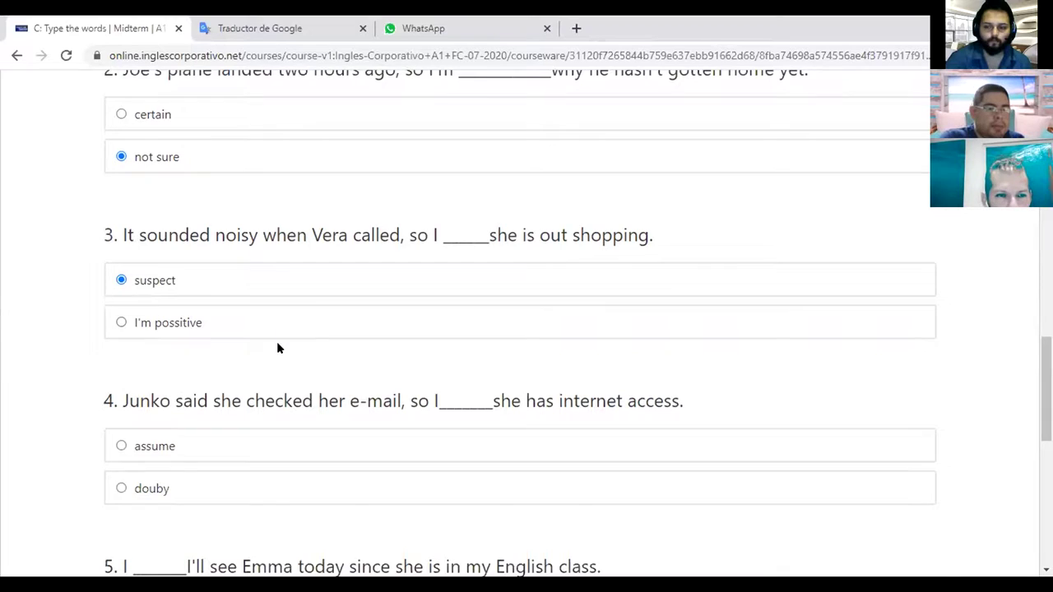
scroll(277, 345, down, 1)
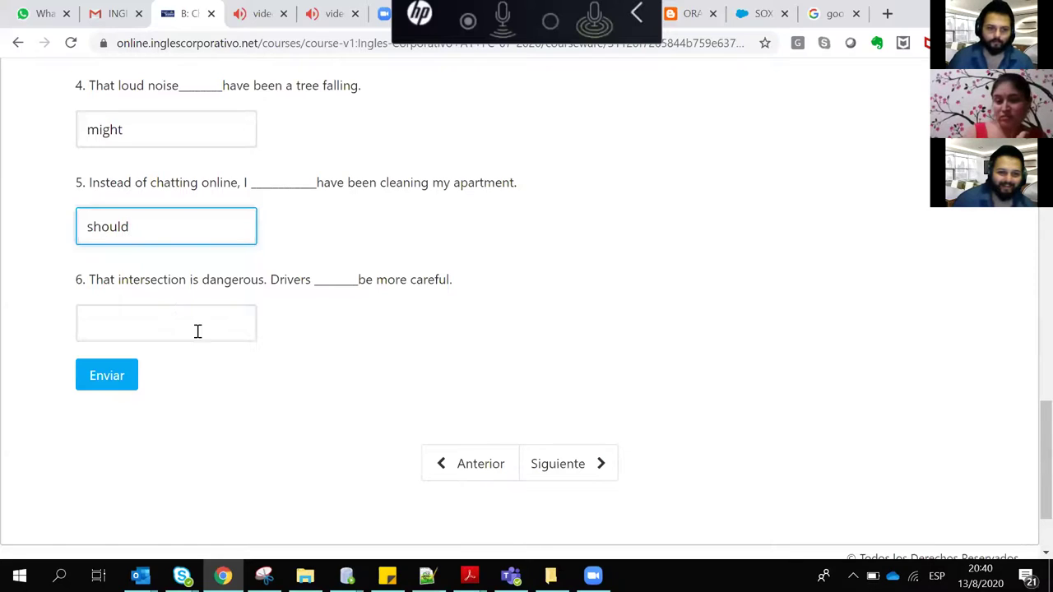
Answer Part II item 6 about the dangerous intersection with "should" and submit exercise B for grading
click(198, 331)
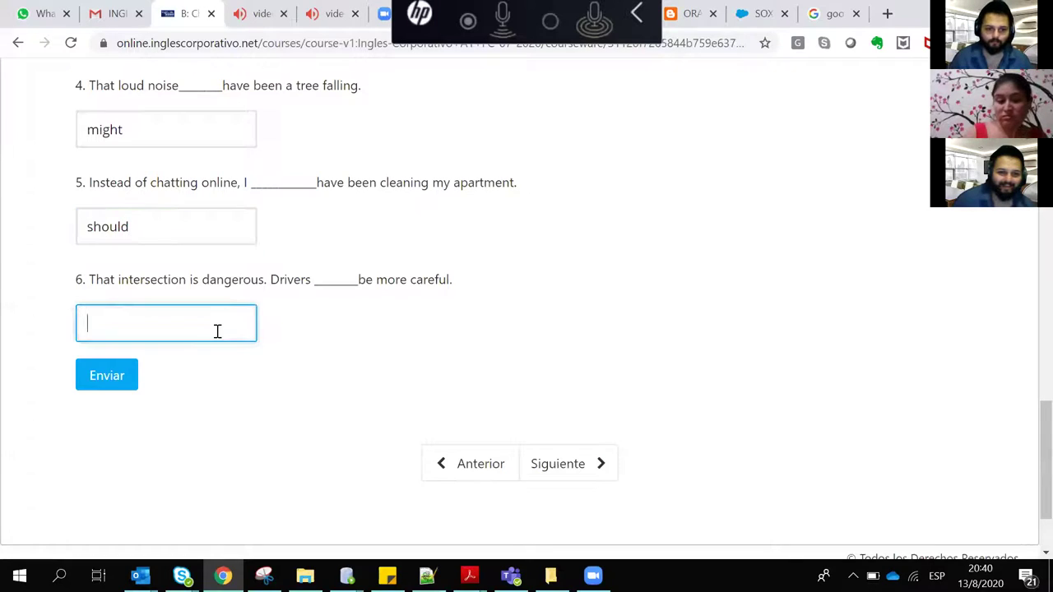
scroll(217, 330, up, 5)
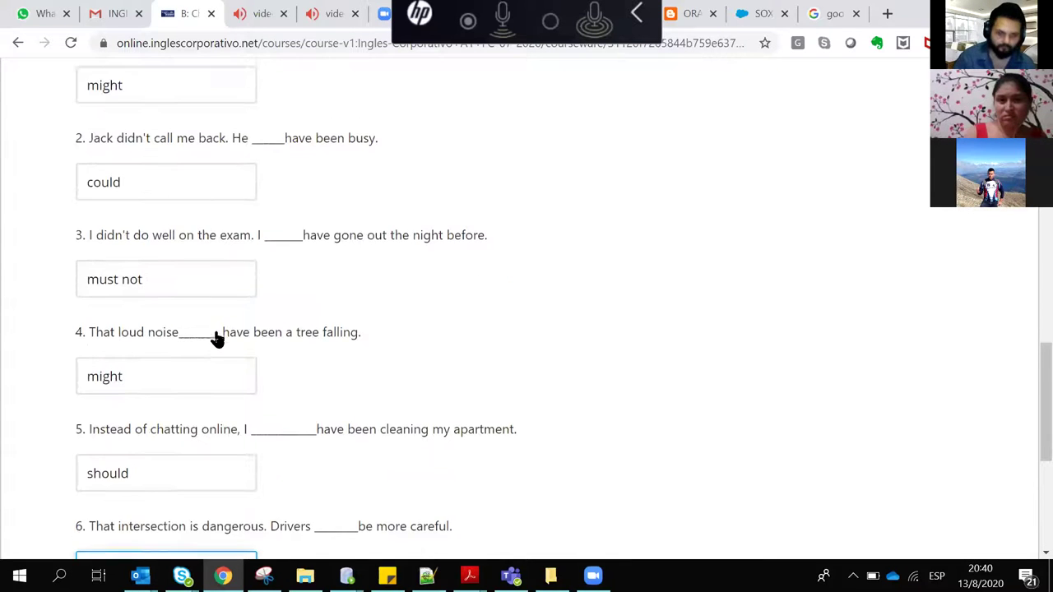
scroll(217, 331, down, 2)
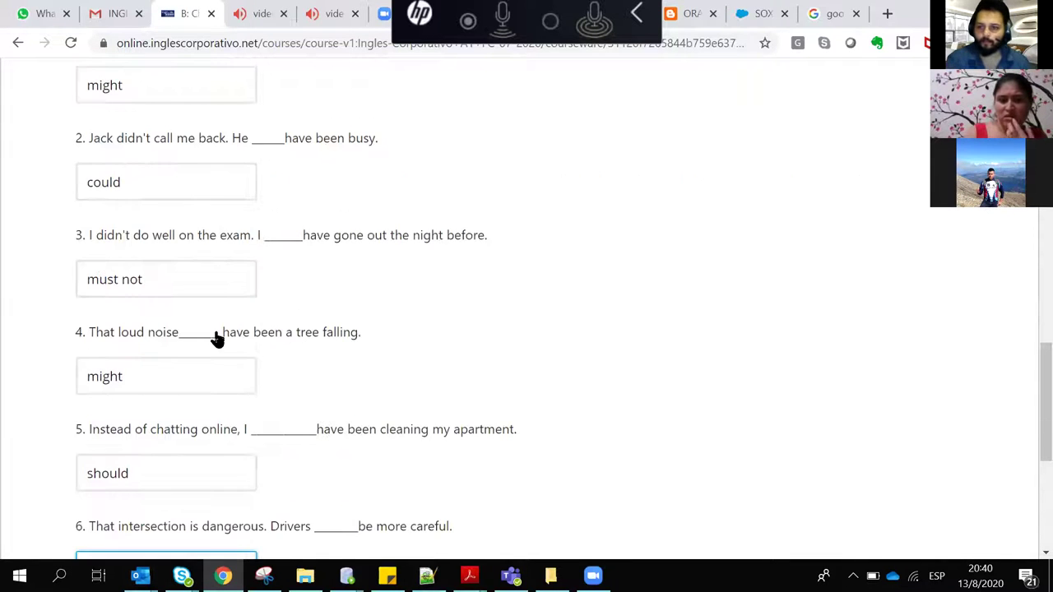
scroll(216, 335, down, 1)
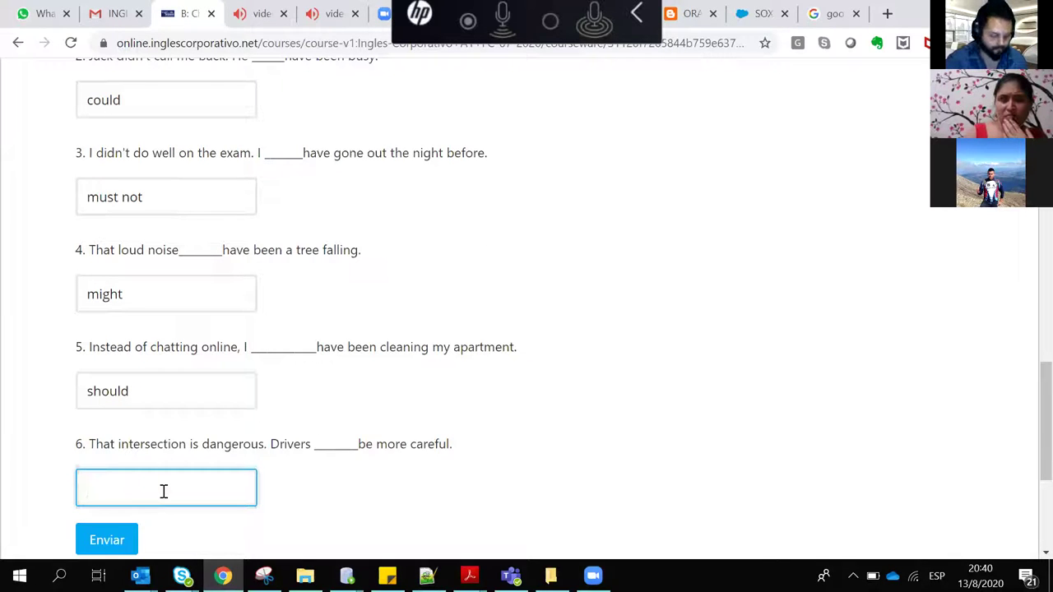
text(should)
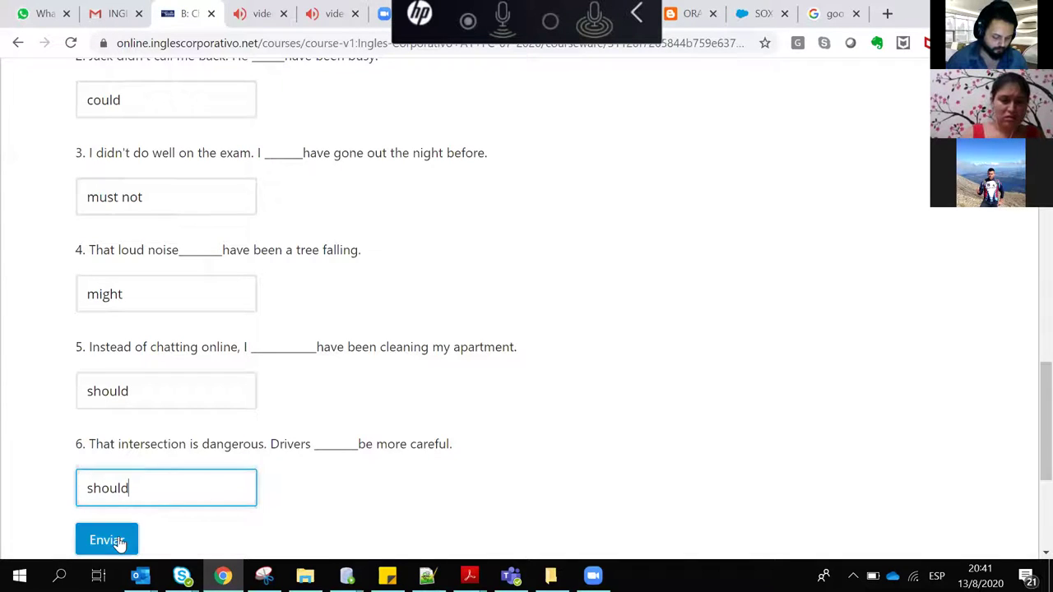
click(118, 543)
Review the graded Part I answers of exercise B, examining items 4 to 6
scroll(562, 304, up, 15)
scroll(562, 306, down, 6)
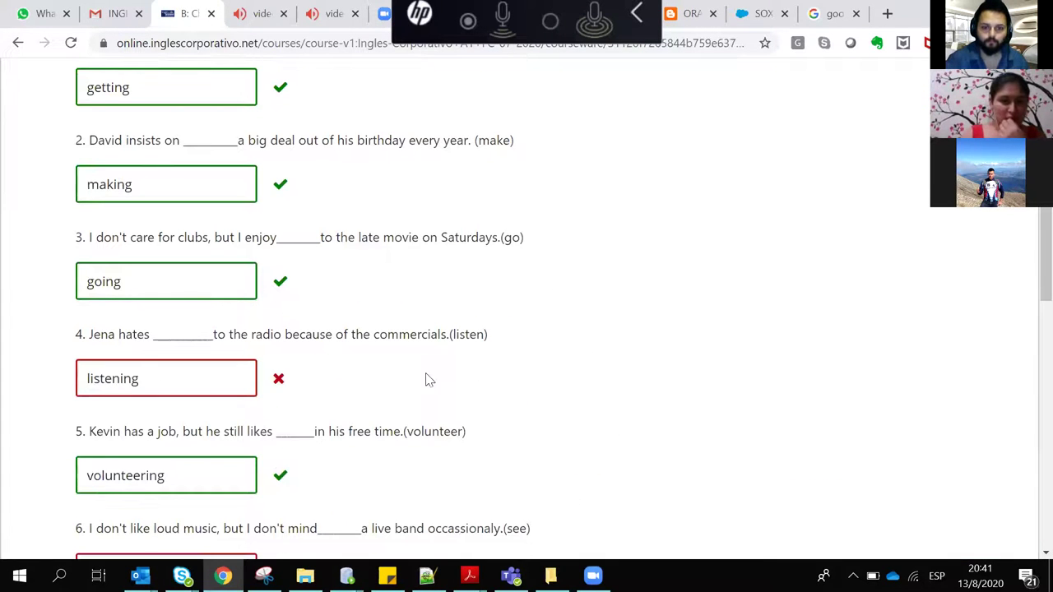
click(180, 382)
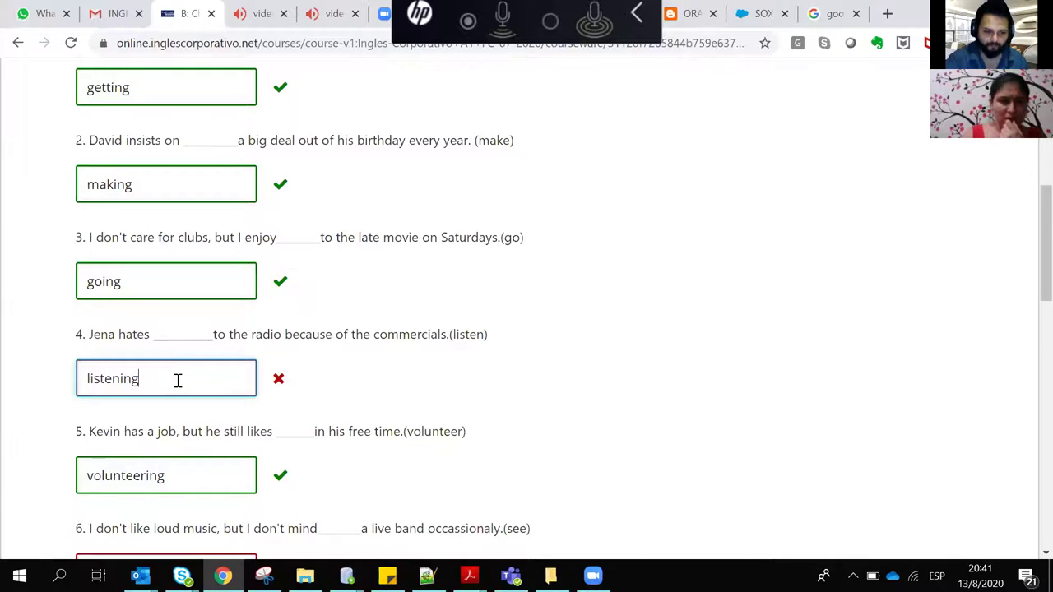
scroll(178, 381, down, 2)
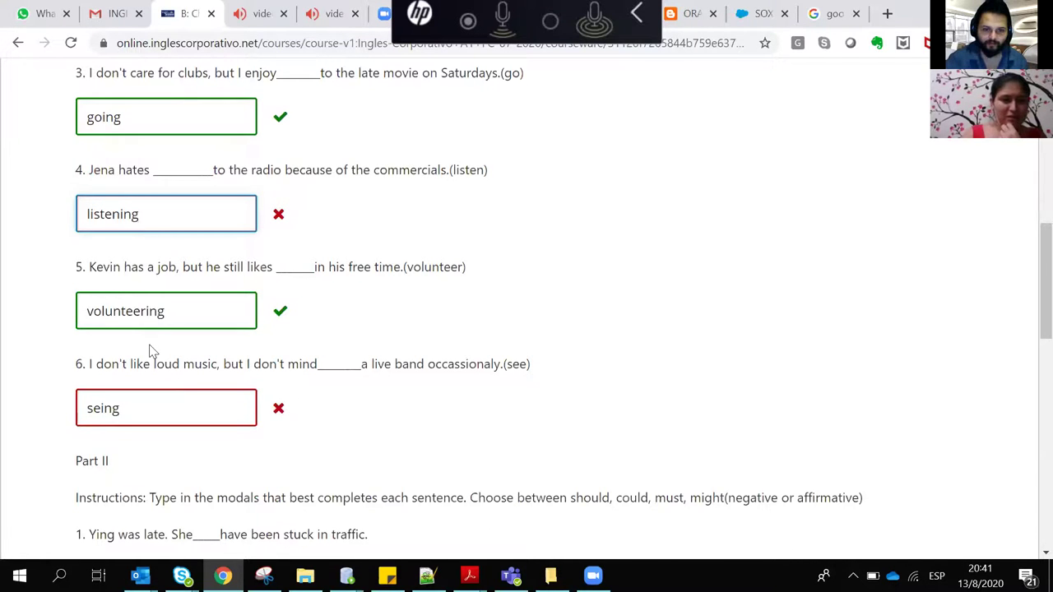
scroll(148, 345, up, 3)
scroll(150, 349, down, 2)
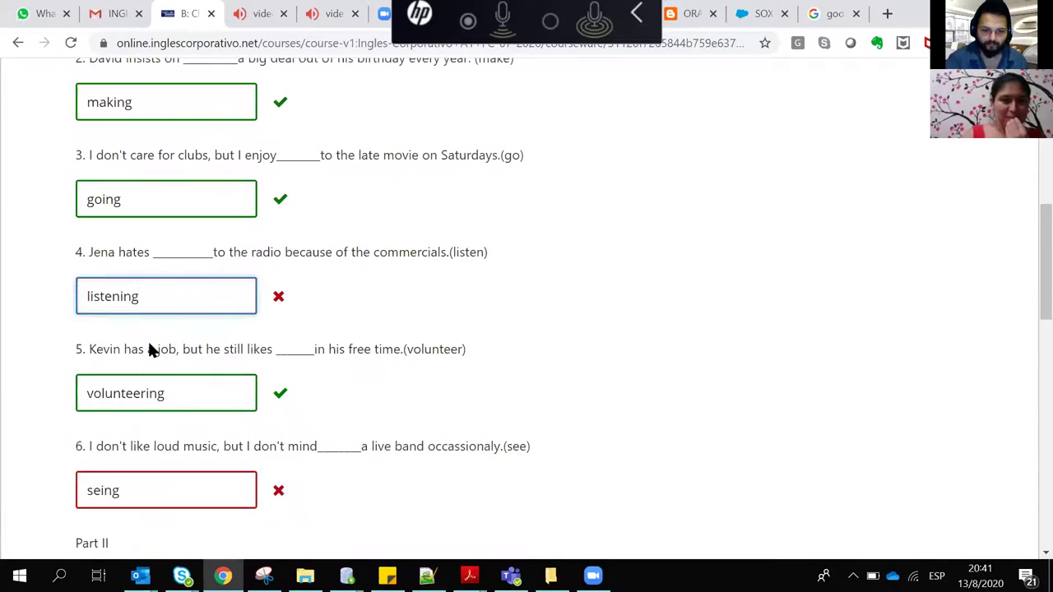